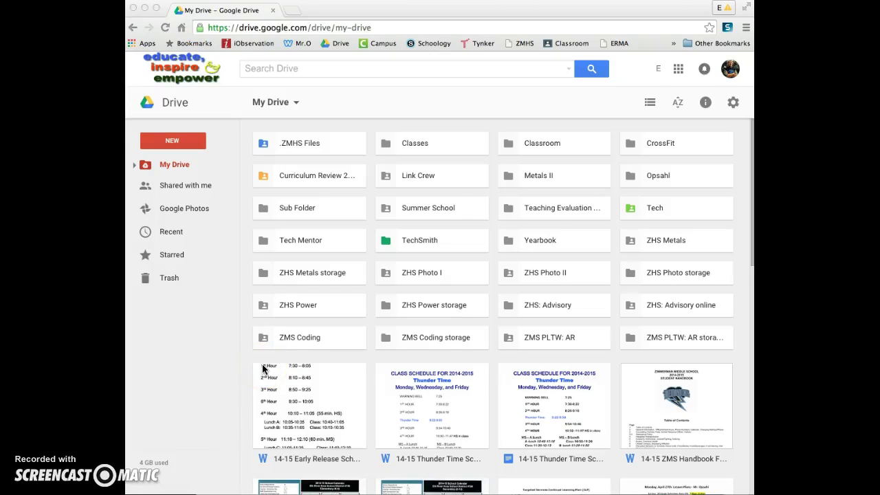
Step: Open the .ZMHS Files folder in My Drive
{"action": "left_click", "coordinate": [275, 177]}
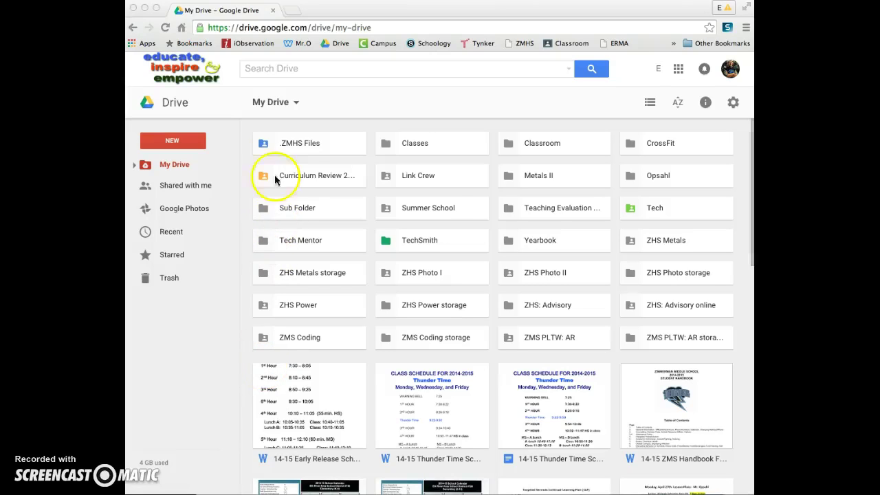
{"action": "double_click", "coordinate": [307, 144]}
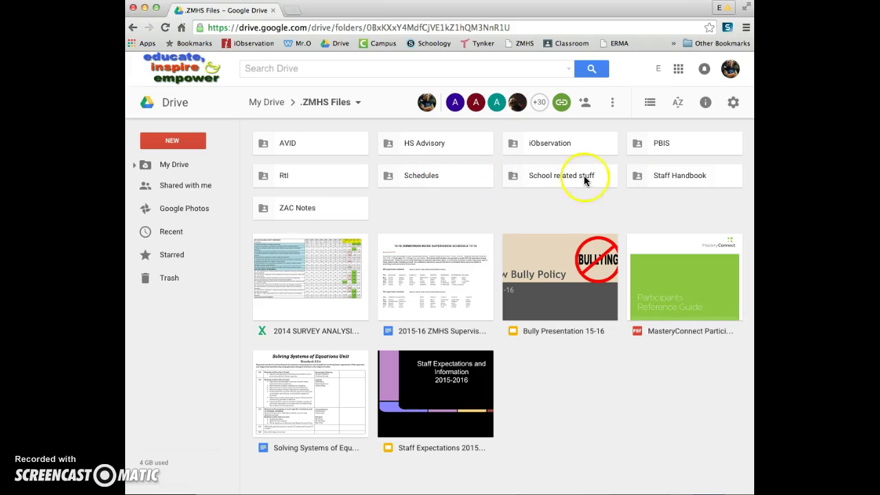
Step: Open the RtI folder and launch the Copy of Draft ZMHS RtI spreadsheet inside it
{"action": "double_click", "coordinate": [341, 182]}
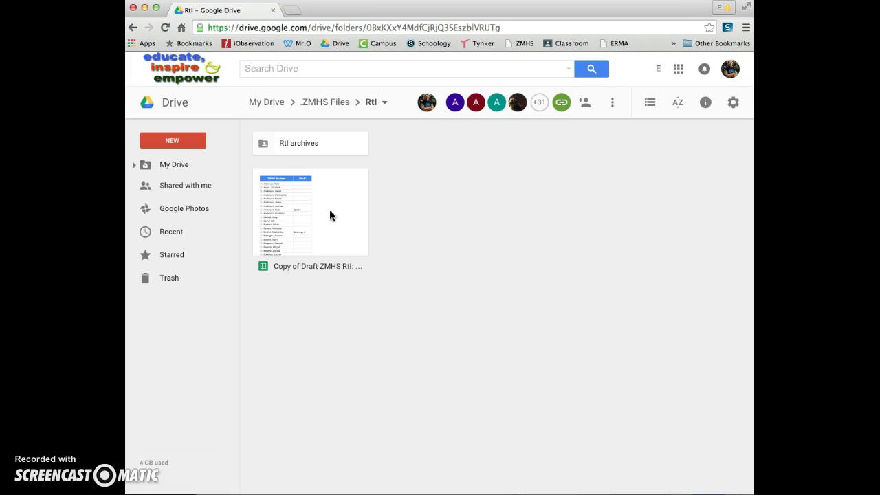
{"action": "double_click", "coordinate": [330, 213]}
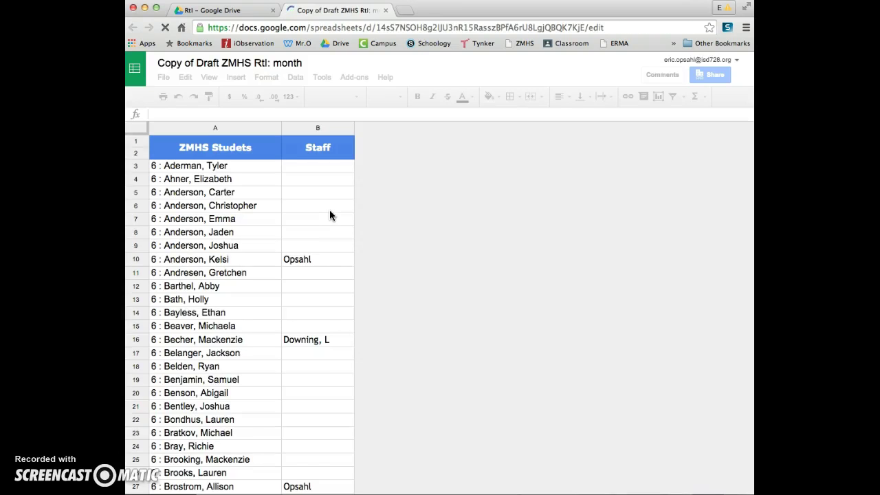
Step: Scroll the Students sheet down to the grade 7 students near row 332
{"action": "scroll", "coordinate": [330, 211], "scroll_direction": "down", "scroll_amount": 1}
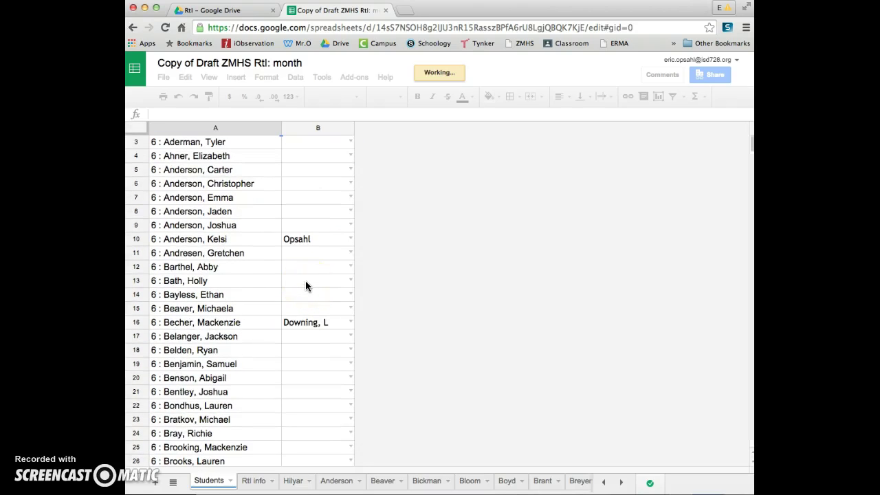
{"action": "scroll", "coordinate": [306, 286], "scroll_direction": "down", "scroll_amount": 3}
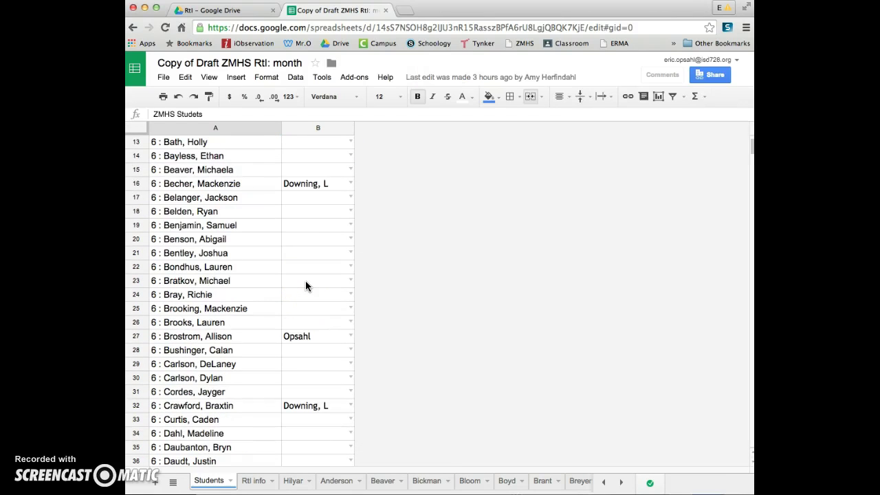
{"action": "scroll", "coordinate": [306, 282], "scroll_direction": "down", "scroll_amount": 15}
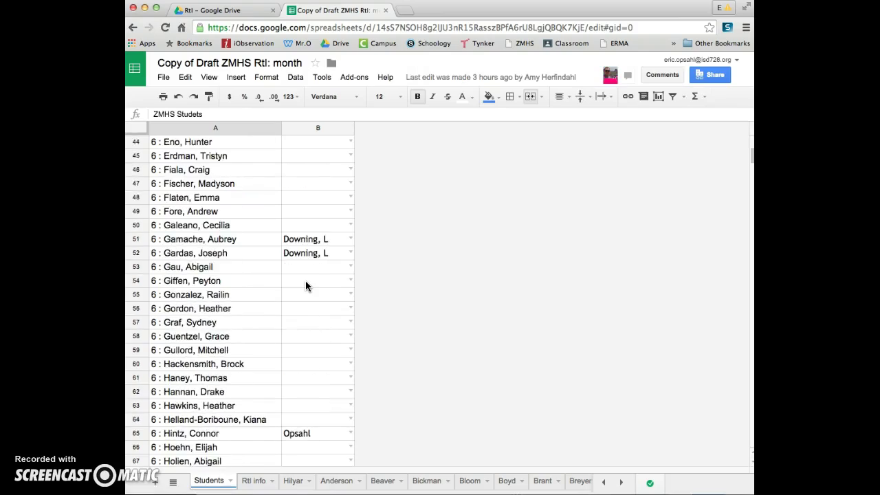
{"action": "scroll", "coordinate": [305, 284], "scroll_direction": "down", "scroll_amount": 20}
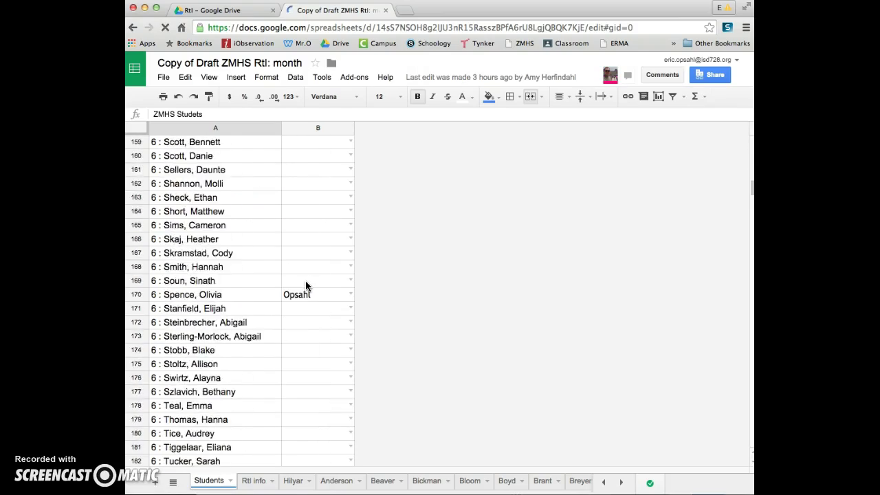
{"action": "scroll", "coordinate": [305, 280], "scroll_direction": "down", "scroll_amount": 20}
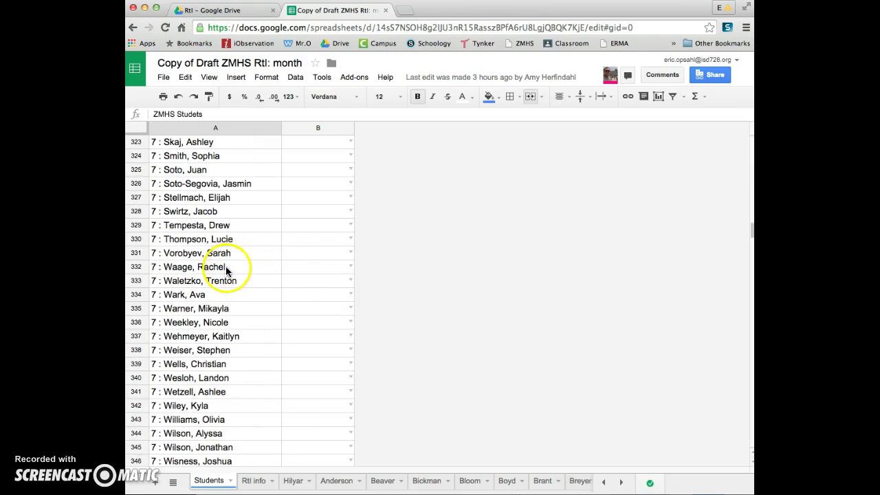
Step: Set the staff cells B332 and B334 to Boyd, one from the dropdown and one by typing 'bo'
{"action": "left_click", "coordinate": [308, 269]}
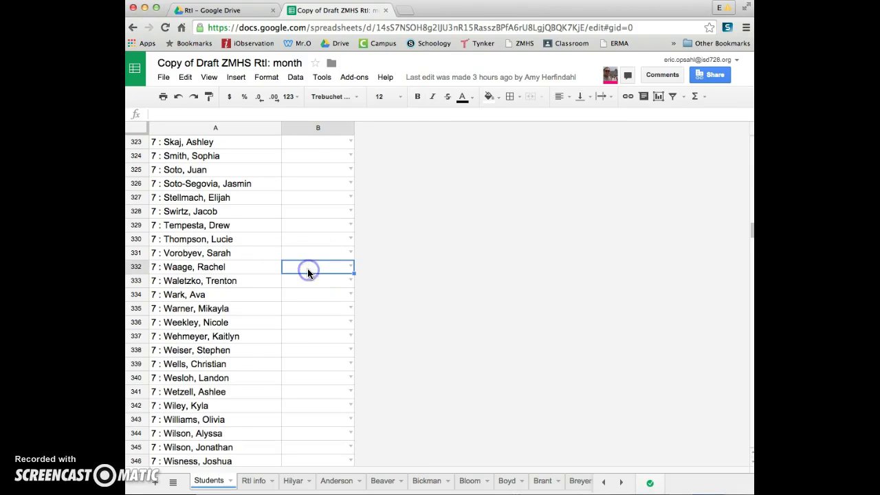
{"action": "left_click", "coordinate": [350, 268]}
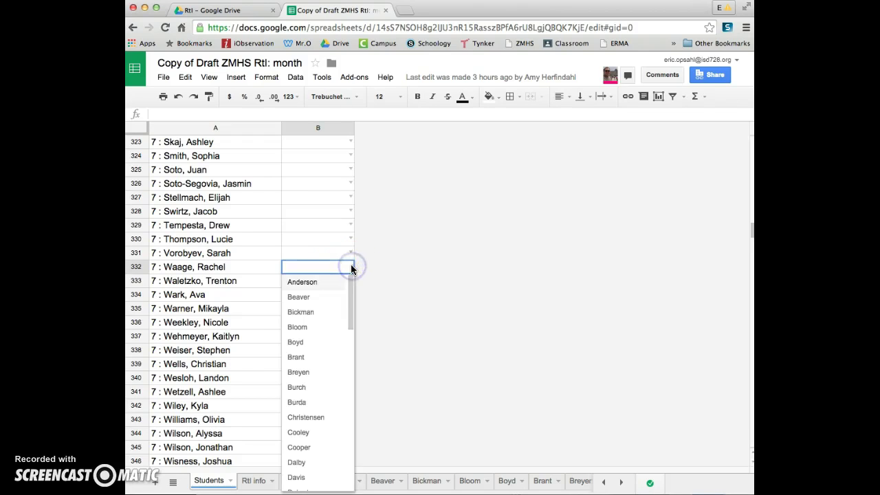
{"action": "left_click", "coordinate": [311, 345]}
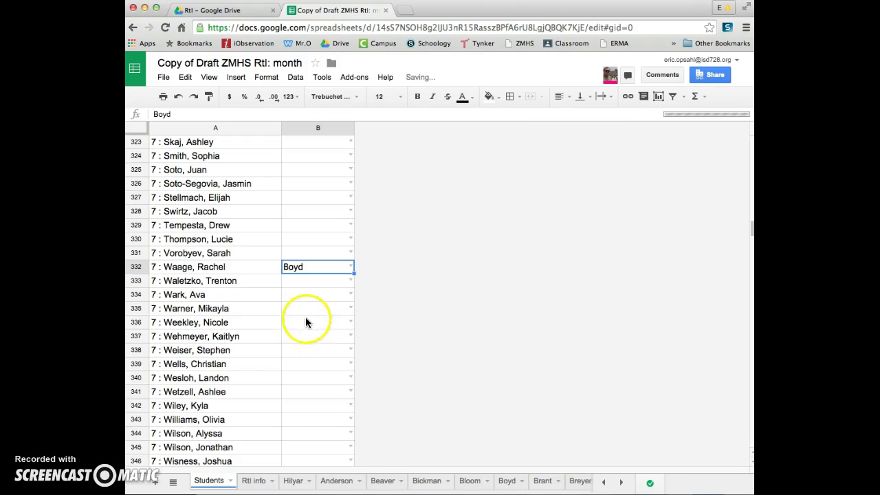
{"action": "left_click", "coordinate": [298, 296]}
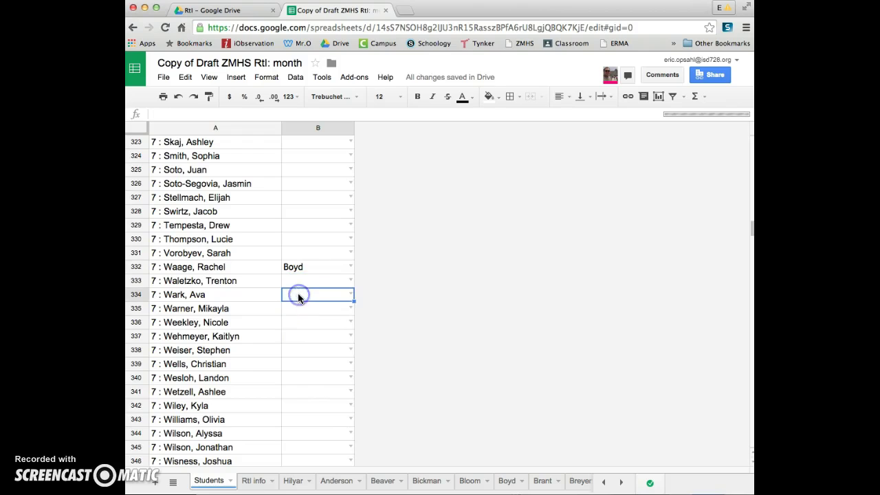
{"action": "type", "text": "bo"}
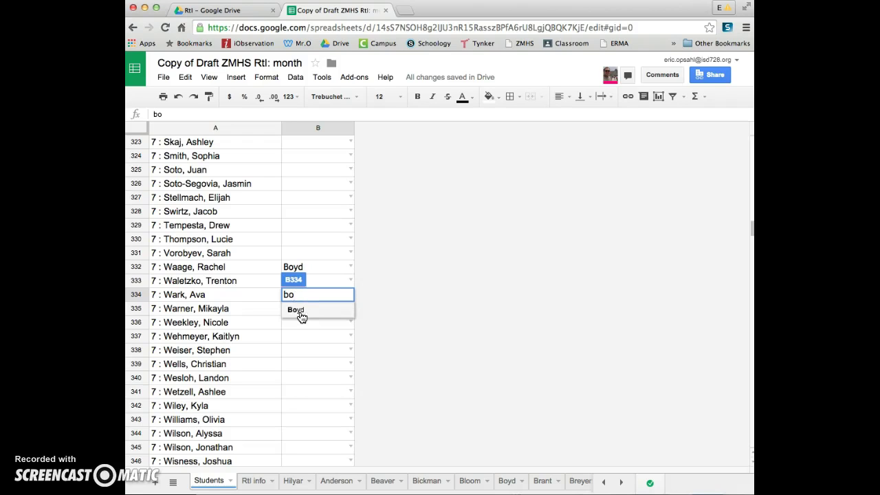
{"action": "left_click", "coordinate": [297, 311]}
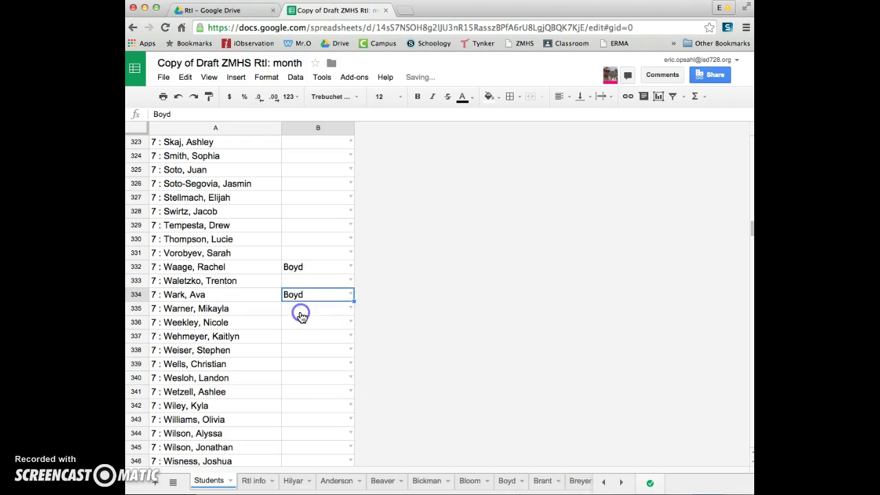
{"action": "left_click", "coordinate": [301, 291]}
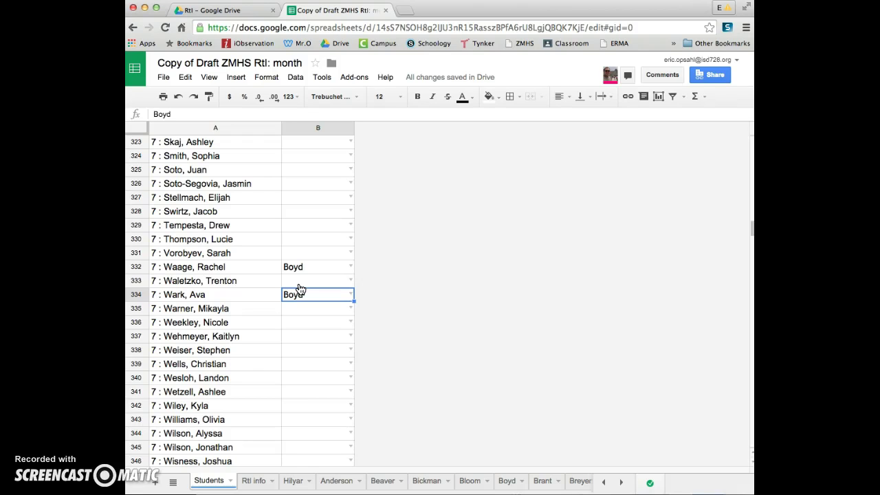
{"action": "left_click", "coordinate": [295, 483]}
{"action": "left_click", "coordinate": [506, 482]}
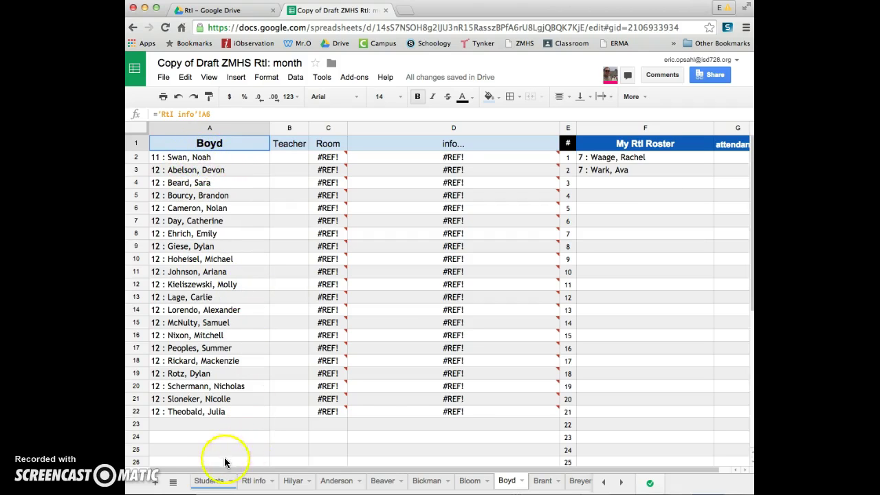
{"action": "left_click", "coordinate": [209, 481]}
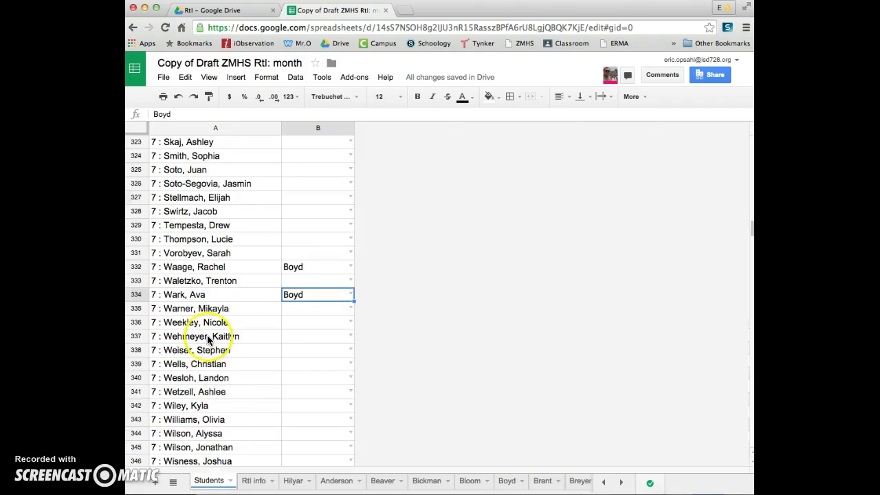
Step: Set row 989's staff to Opsahl, then view the Boyd sheet showing room 935
{"action": "scroll", "coordinate": [227, 227], "scroll_direction": "down", "scroll_amount": 15}
{"action": "scroll", "coordinate": [225, 275], "scroll_direction": "down", "scroll_amount": 20}
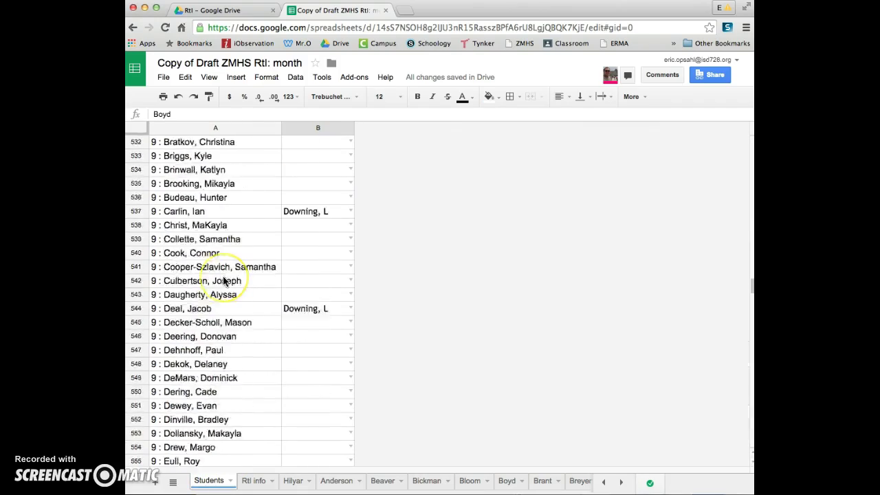
{"action": "scroll", "coordinate": [223, 280], "scroll_direction": "down", "scroll_amount": 20}
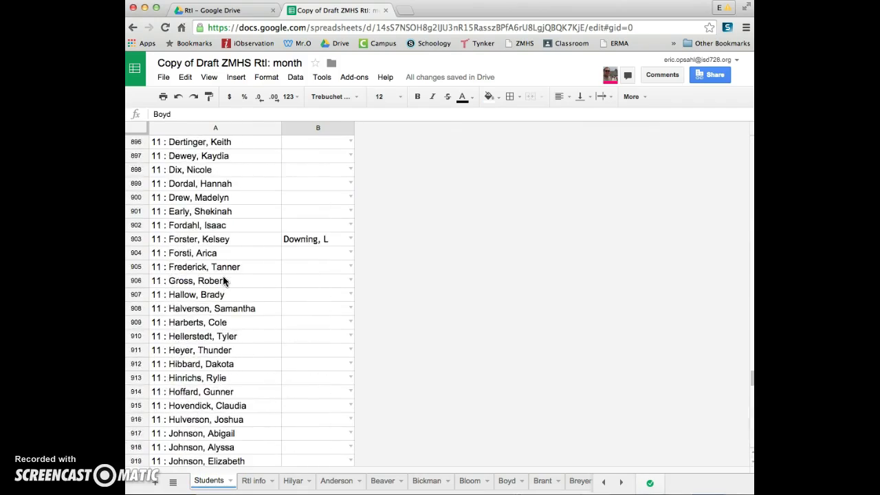
{"action": "scroll", "coordinate": [223, 280], "scroll_direction": "down", "scroll_amount": 2}
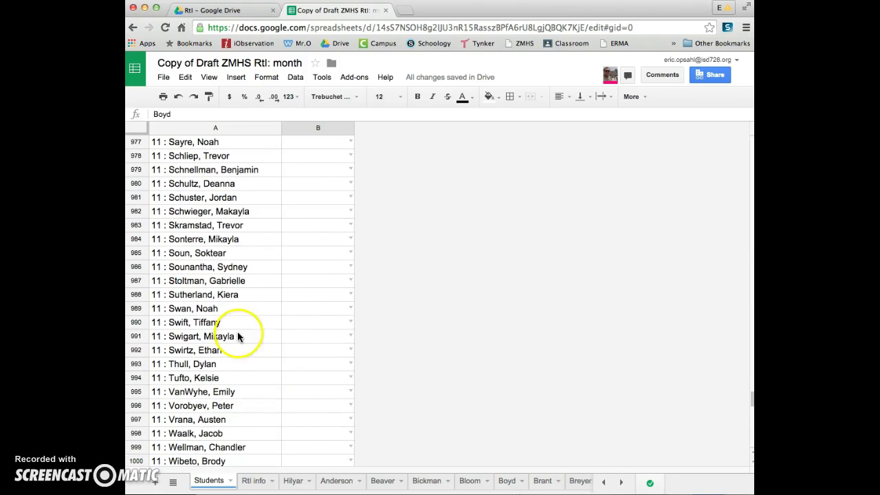
{"action": "left_click", "coordinate": [349, 309]}
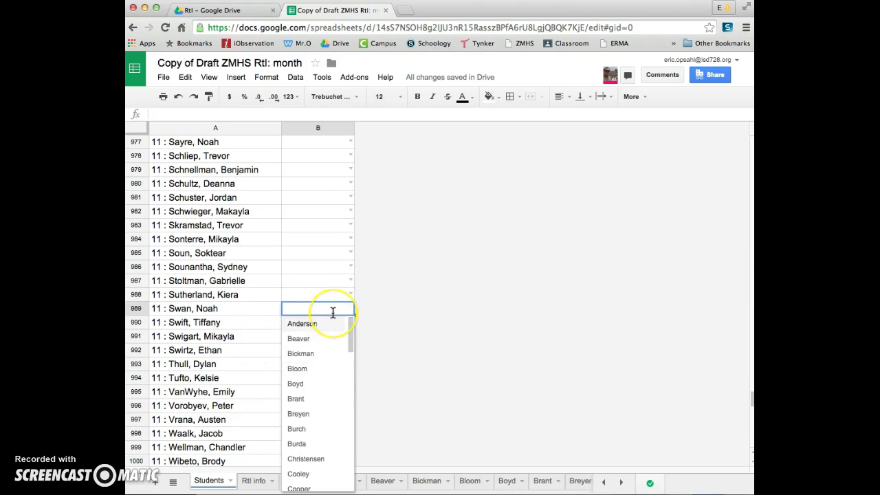
{"action": "type", "text": "op"}
{"action": "key", "text": "Return"}
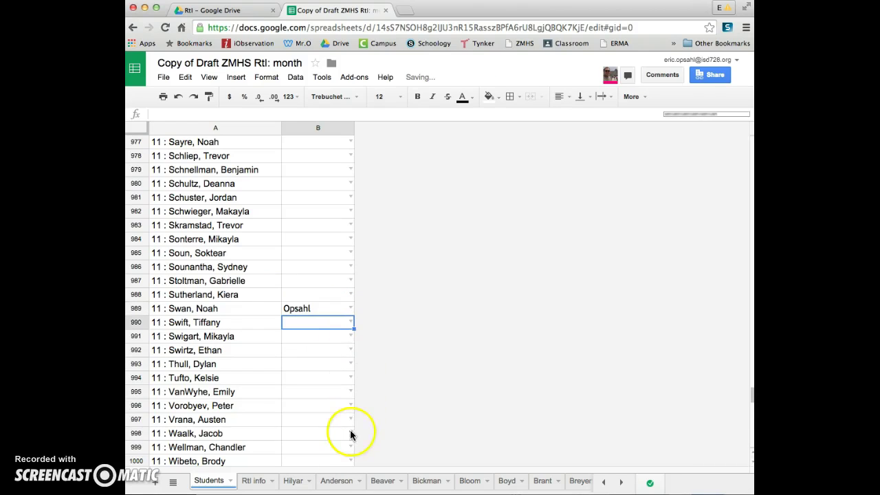
{"action": "left_click", "coordinate": [511, 484]}
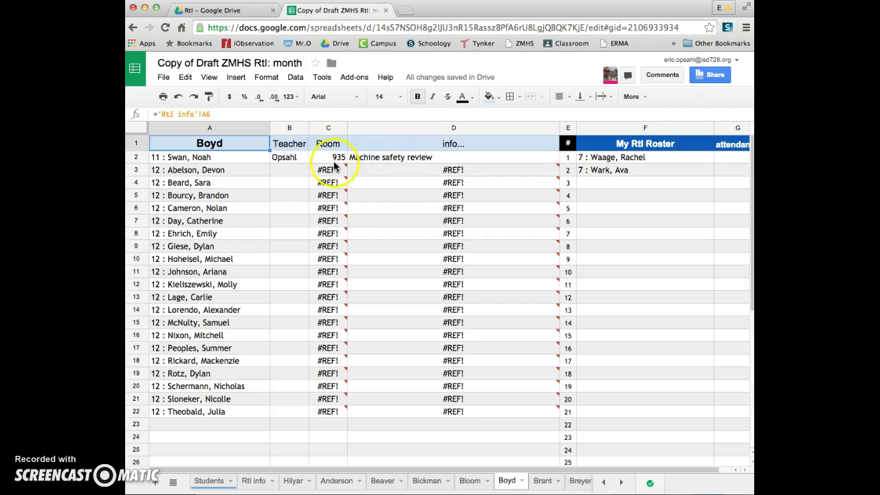
Step: Switch to the RtI info sheet and scroll through the staff list
{"action": "left_click", "coordinate": [254, 482]}
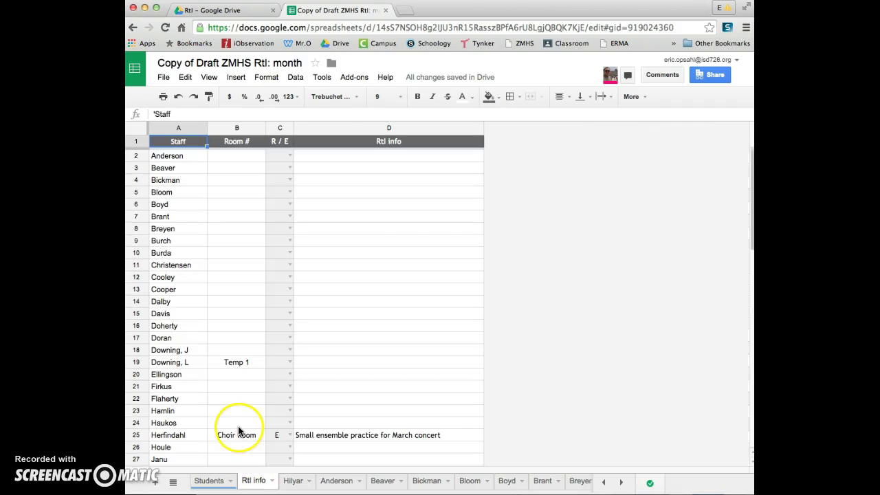
{"action": "scroll", "coordinate": [239, 430], "scroll_direction": "down", "scroll_amount": 2}
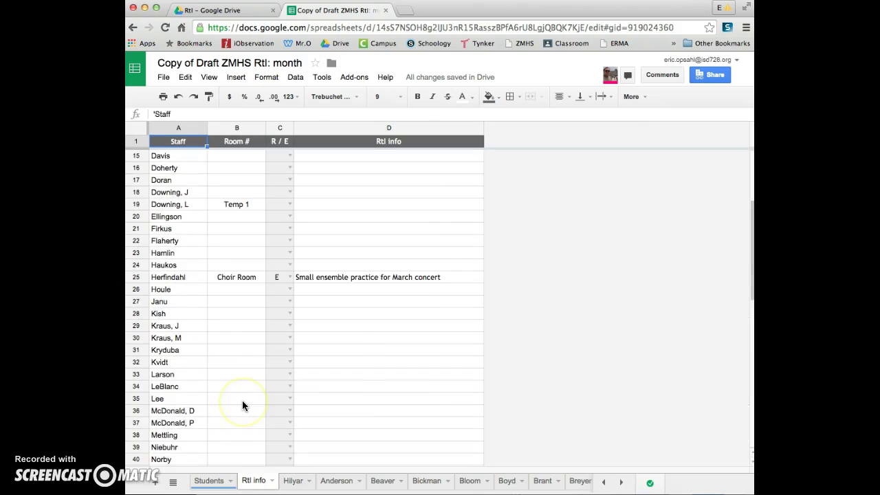
{"action": "scroll", "coordinate": [242, 405], "scroll_direction": "down", "scroll_amount": 5}
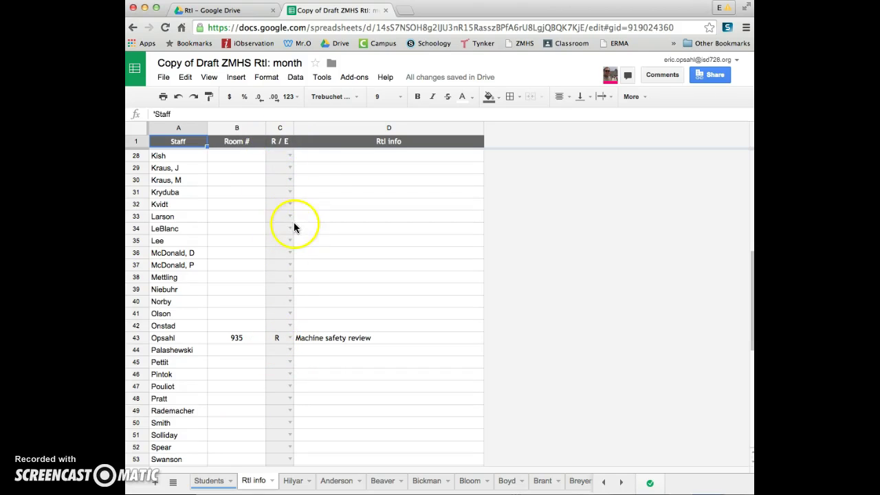
{"action": "scroll", "coordinate": [279, 278], "scroll_direction": "up", "scroll_amount": 5}
{"action": "scroll", "coordinate": [280, 282], "scroll_direction": "up", "scroll_amount": 4}
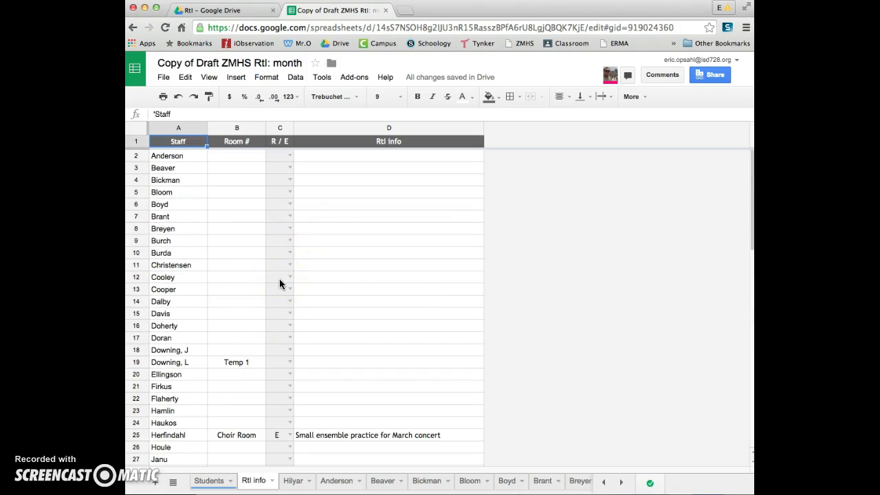
Step: Inspect Boyd's Room #, R/E dropdown choices and RtI info cells
{"action": "left_click", "coordinate": [289, 206]}
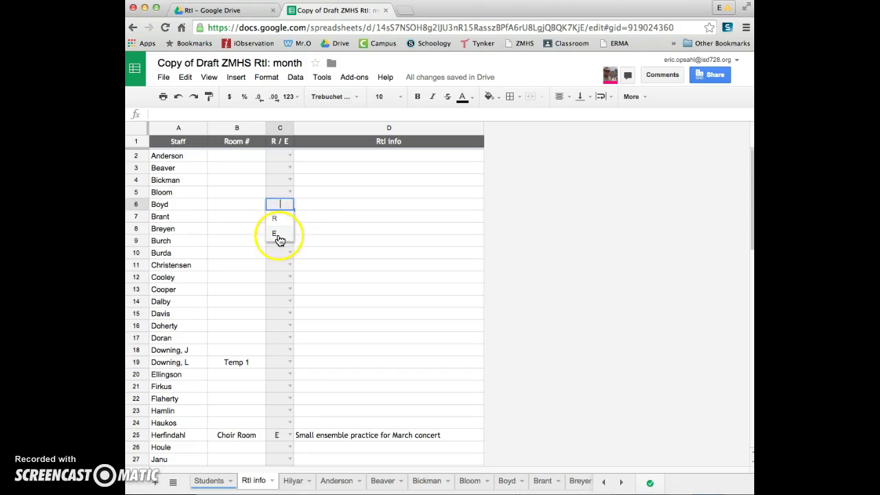
{"action": "left_click", "coordinate": [241, 202]}
{"action": "left_click", "coordinate": [285, 204]}
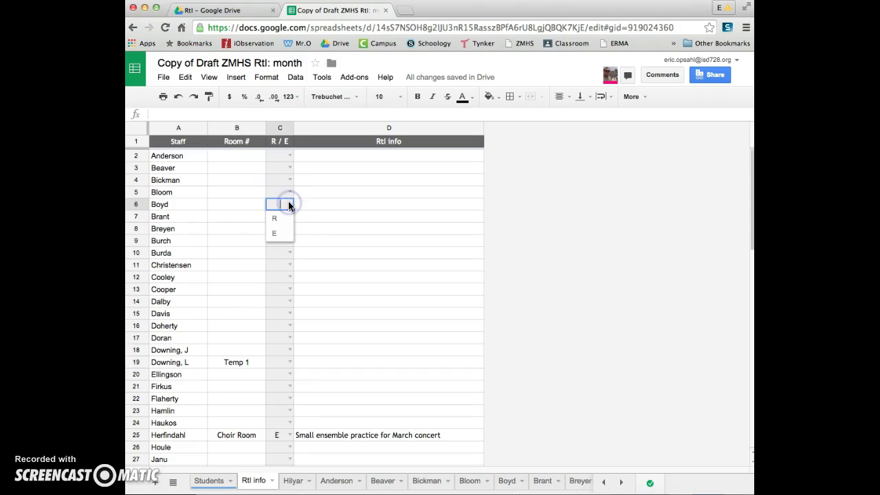
{"action": "left_click", "coordinate": [324, 204]}
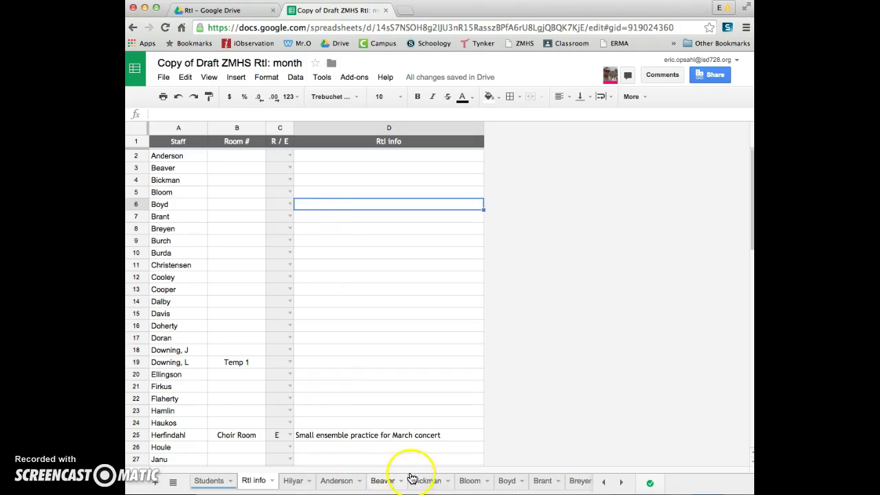
Step: Go back to the Boyd sheet, where the Room and info columns show #REF!
{"action": "left_click", "coordinate": [506, 481]}
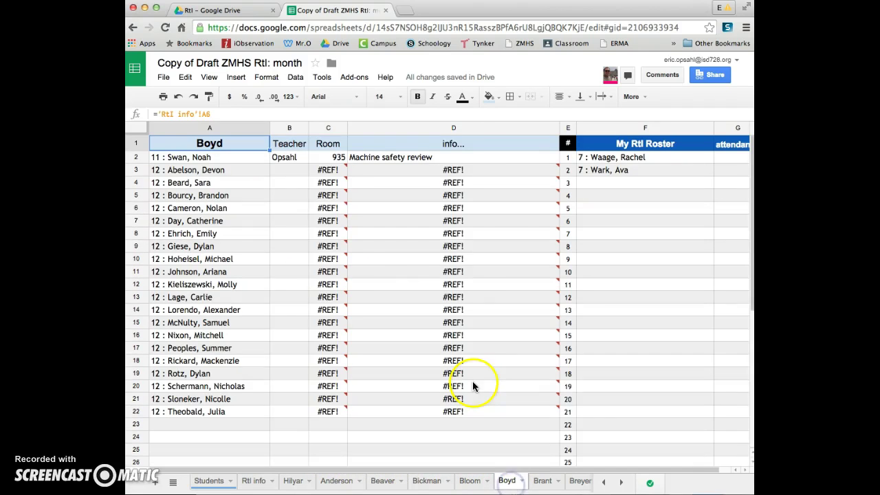